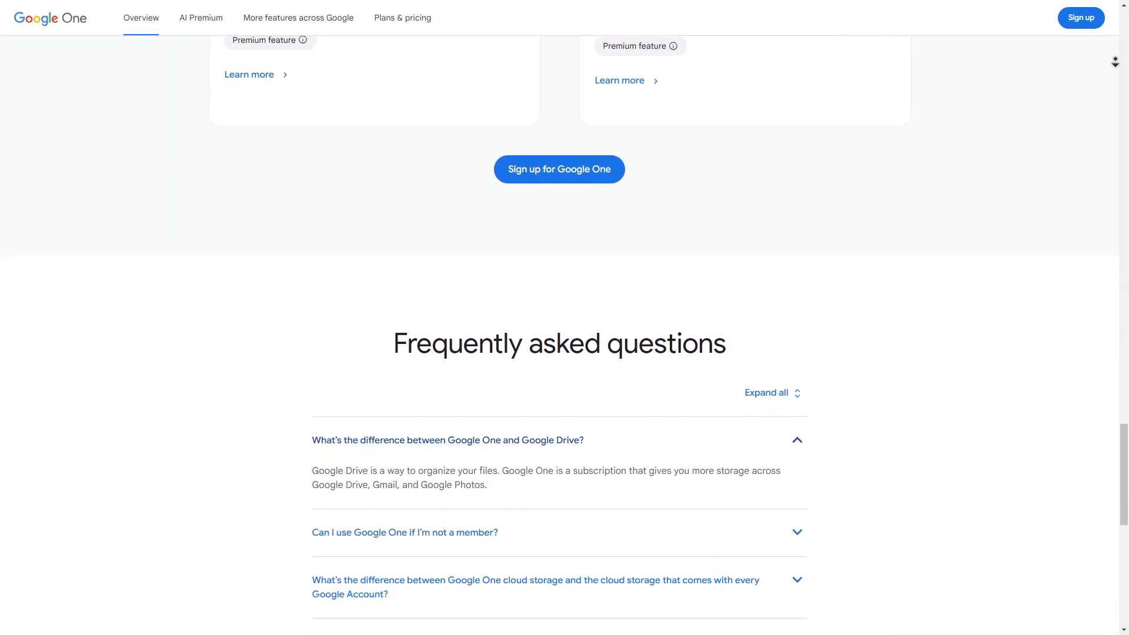
Step: Stop the page auto-scrolling and dismiss the AI Premium trial announcement banner
{"action": "middle_click", "coordinate": [1116, 66]}
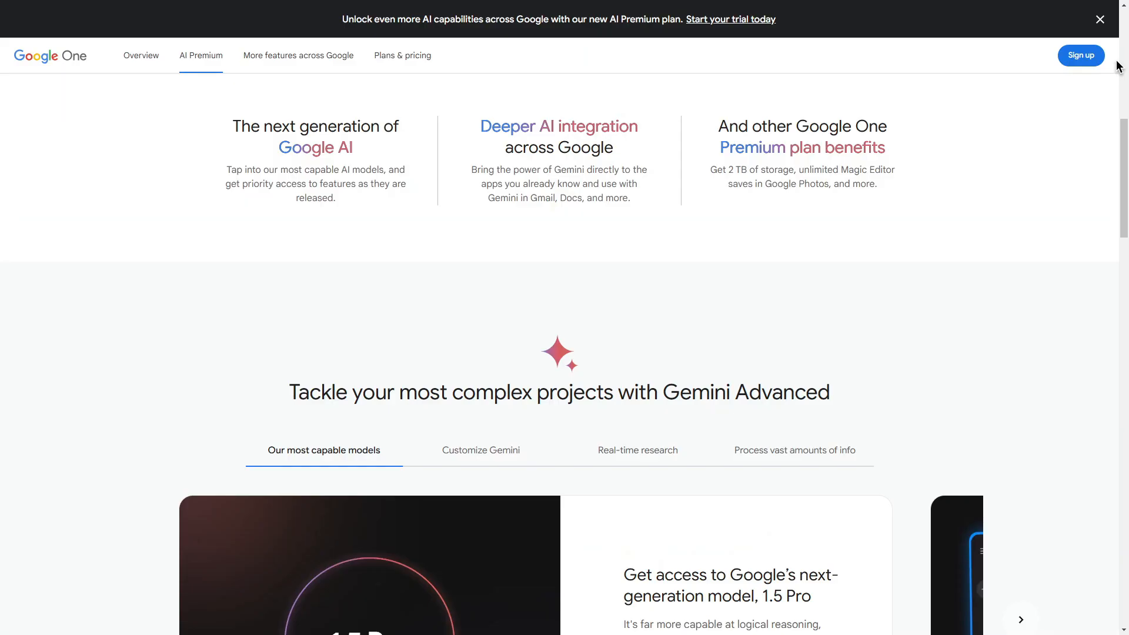
{"action": "left_click", "coordinate": [1110, 32]}
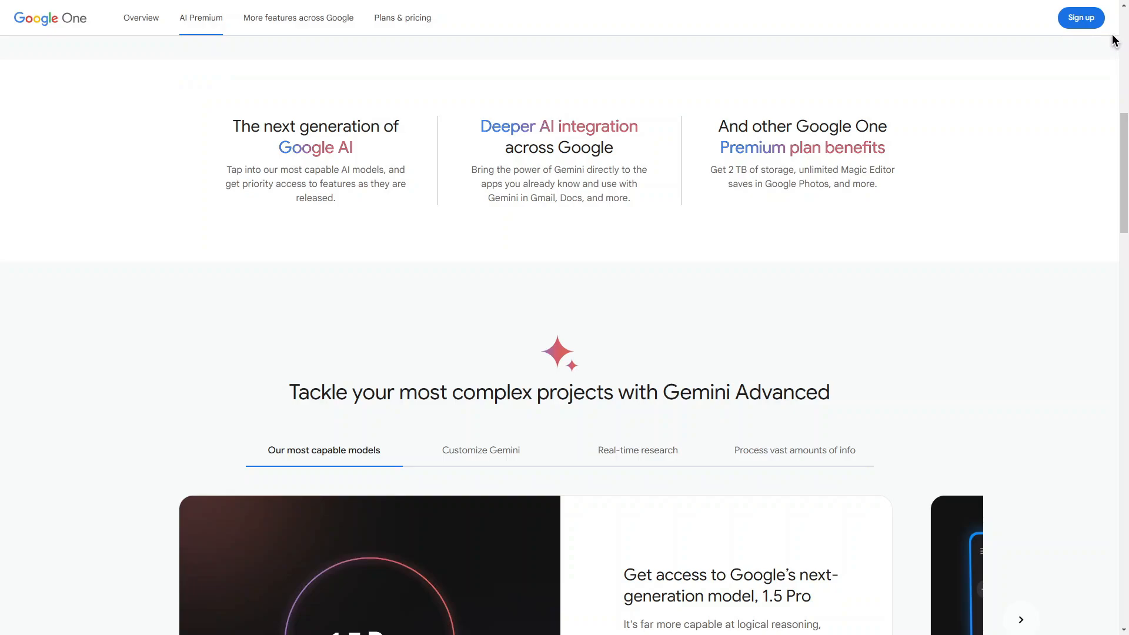